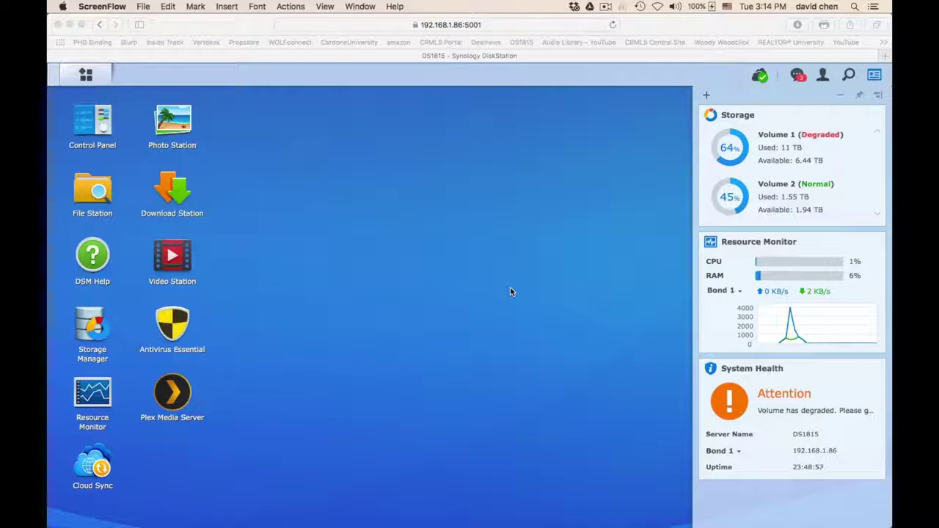
Repair the degraded Volume 1 in Storage Manager using Disk 2, accepting that the disk's data is erased.
left_click(95, 340)
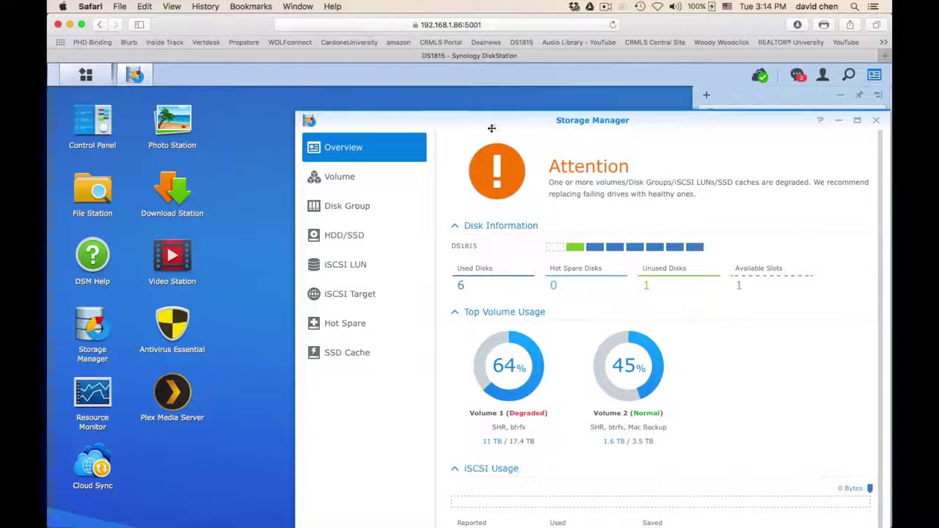
left_click_drag(491, 129, 334, 104)
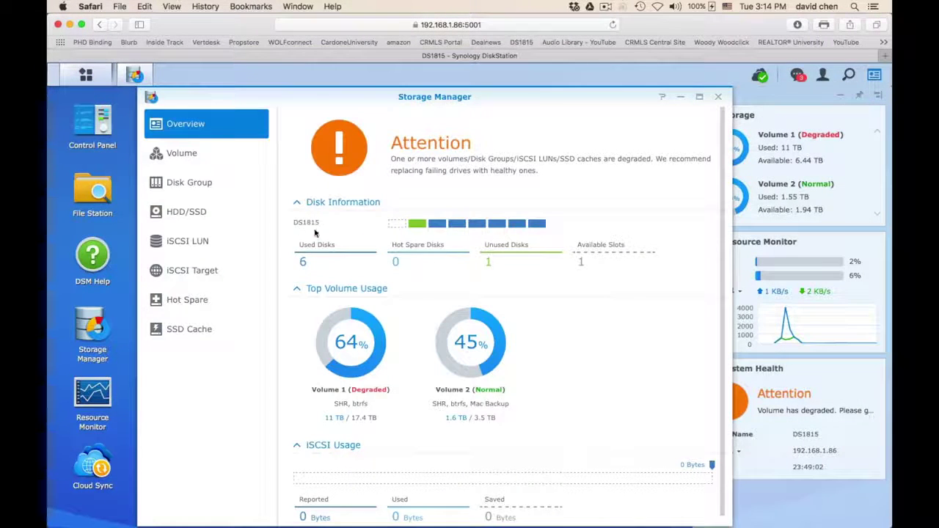
left_click(188, 154)
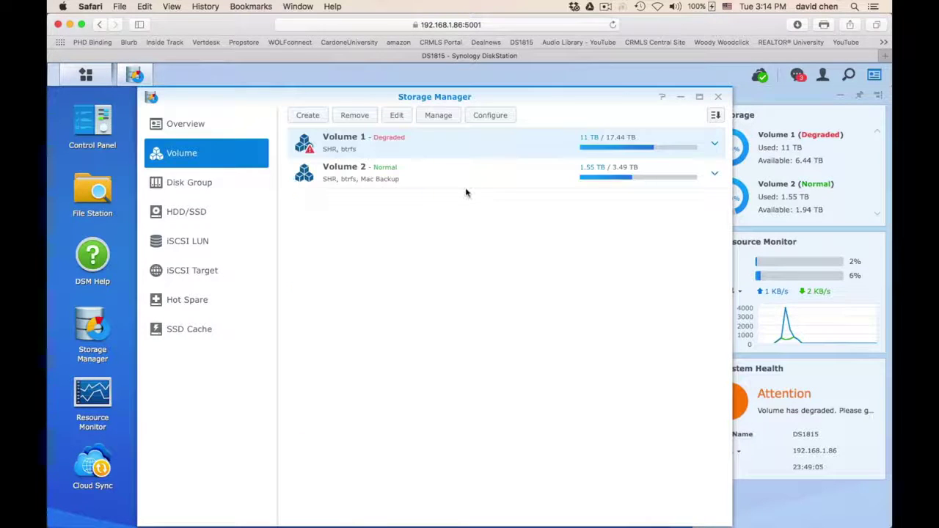
left_click(440, 115)
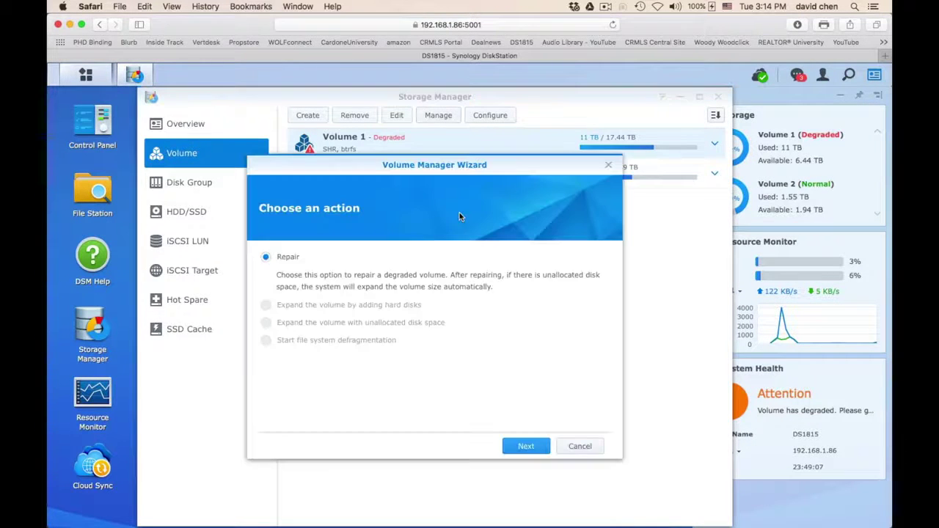
left_click(525, 447)
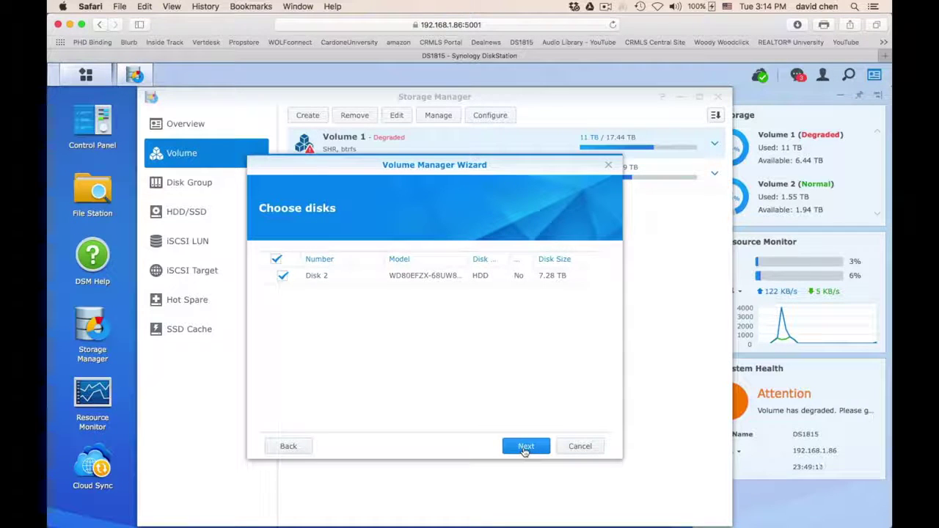
left_click(526, 449)
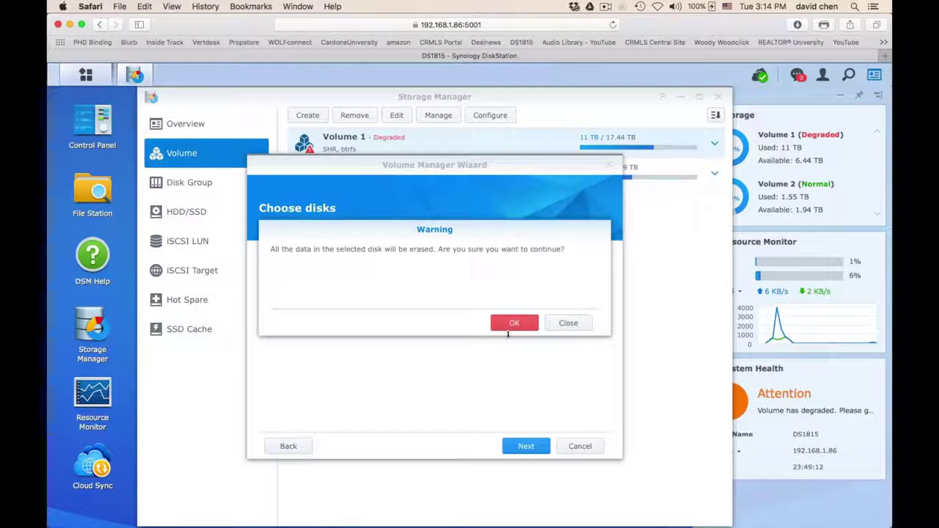
left_click(514, 323)
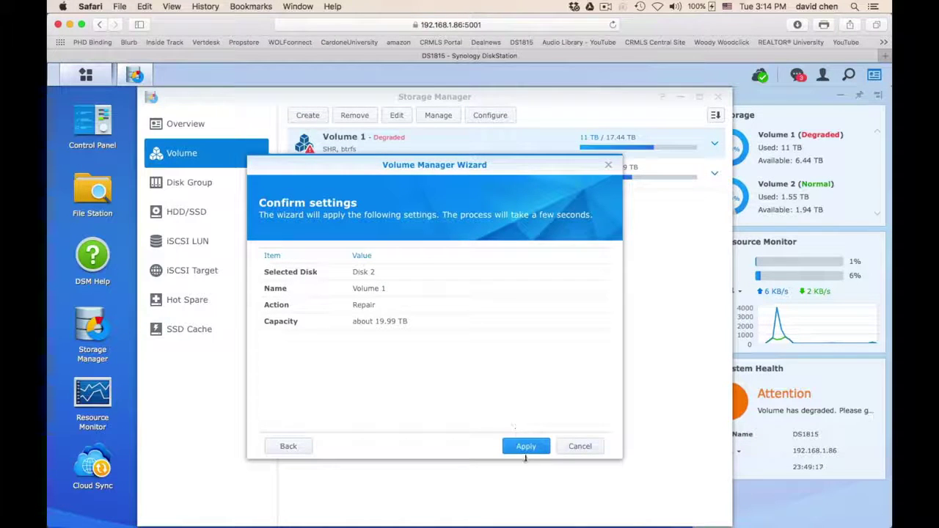
left_click(527, 447)
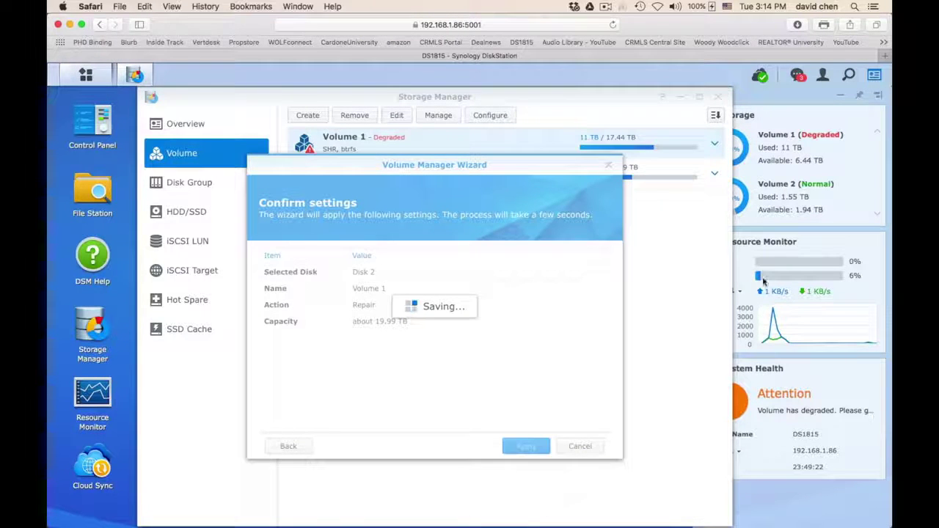
Review the system notifications, and check Volume 1's repair status and disk details.
left_click(797, 76)
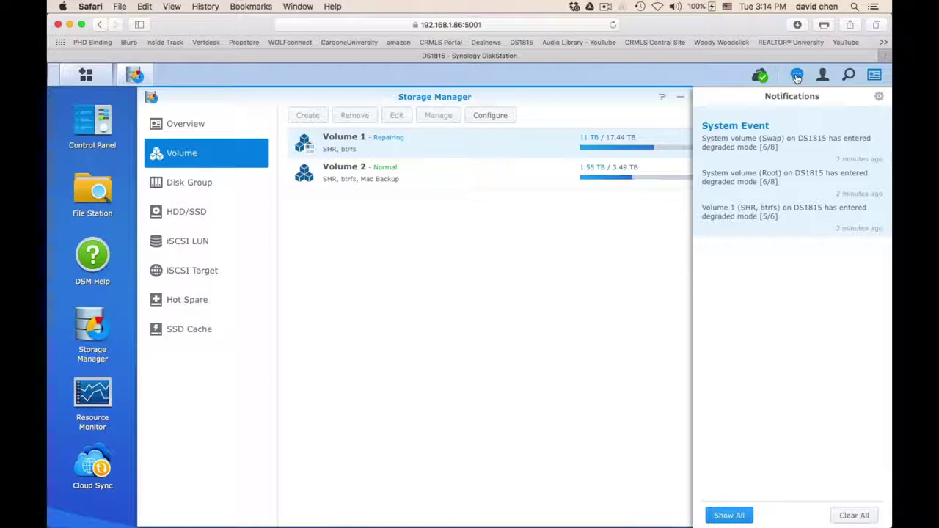
left_click(797, 76)
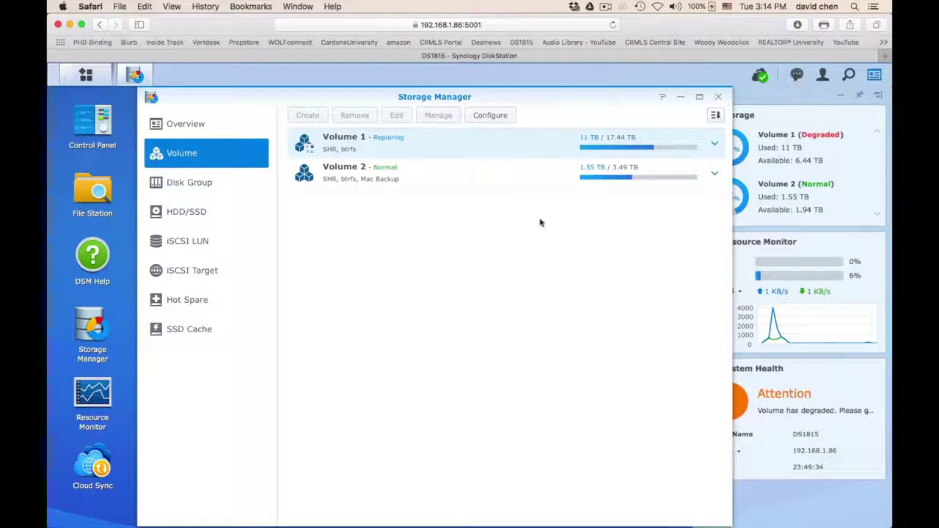
mouse_move(852, 525)
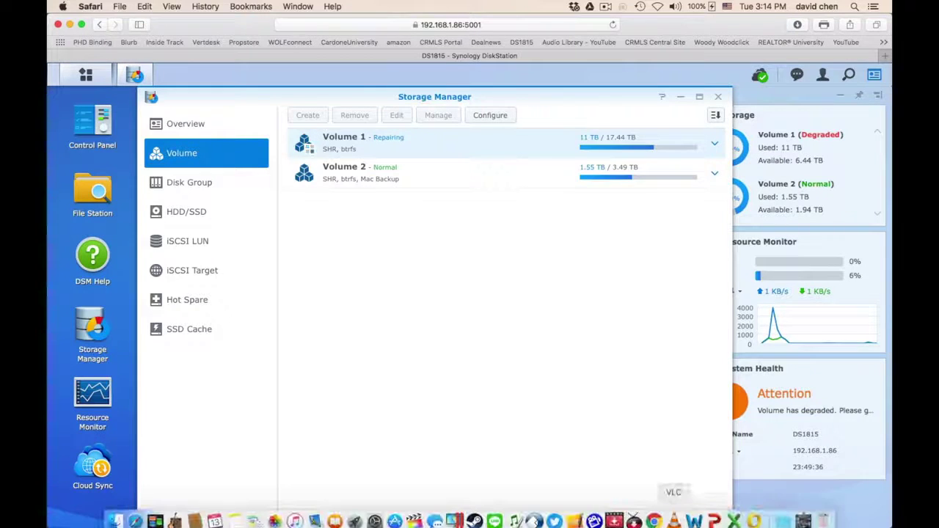
left_click_drag(852, 524, 855, 501)
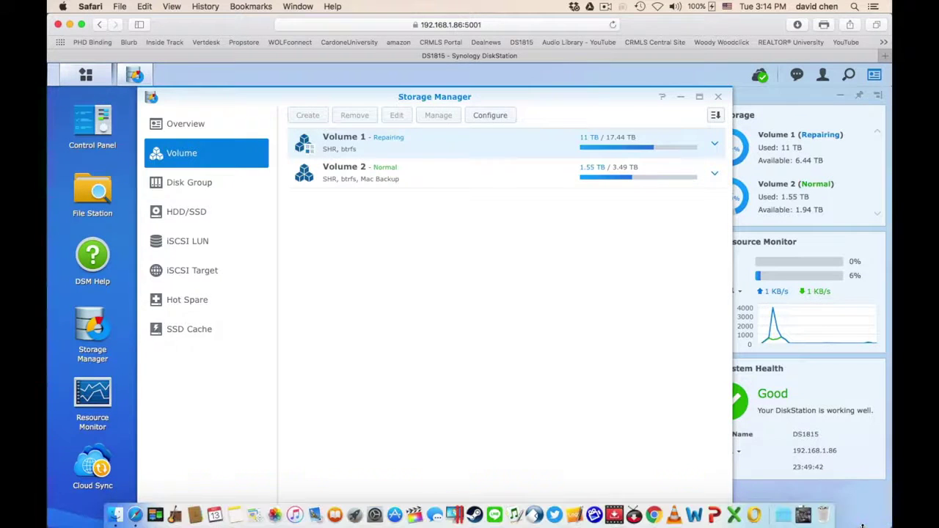
left_click(872, 510)
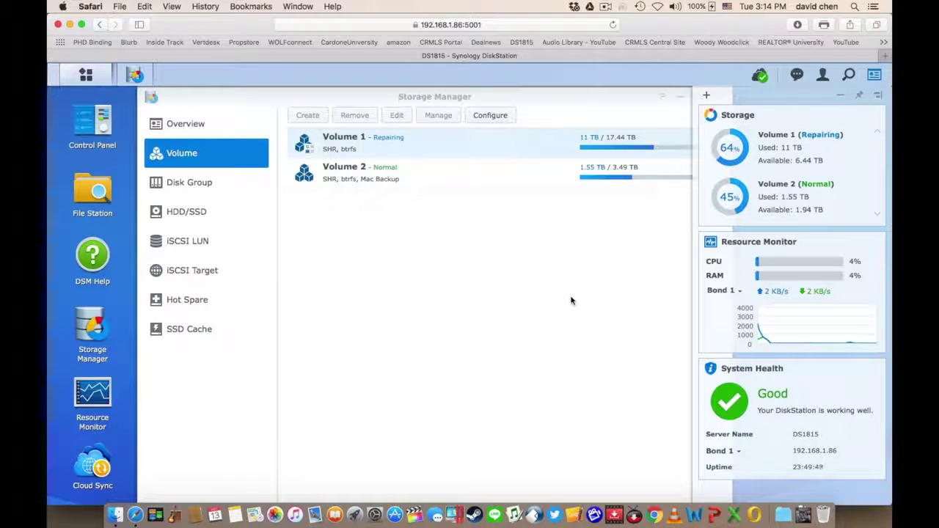
left_click(547, 142)
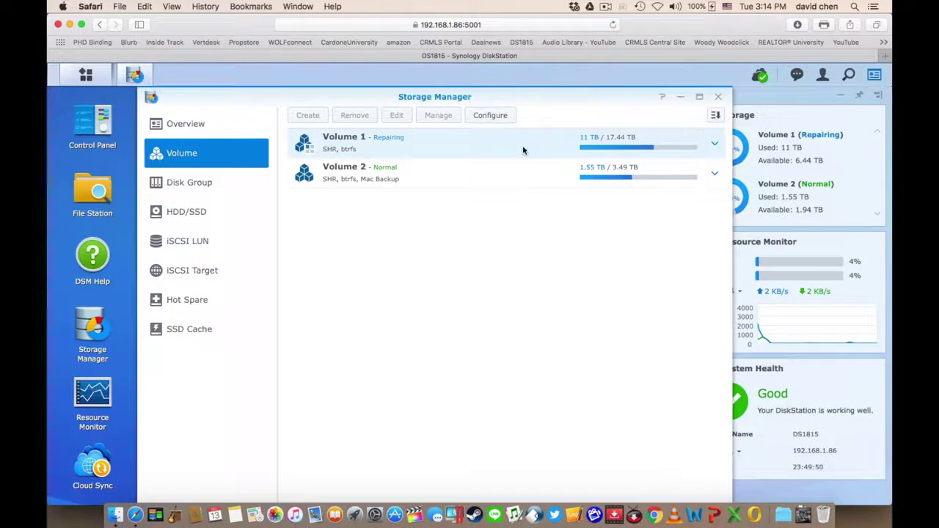
left_click(716, 143)
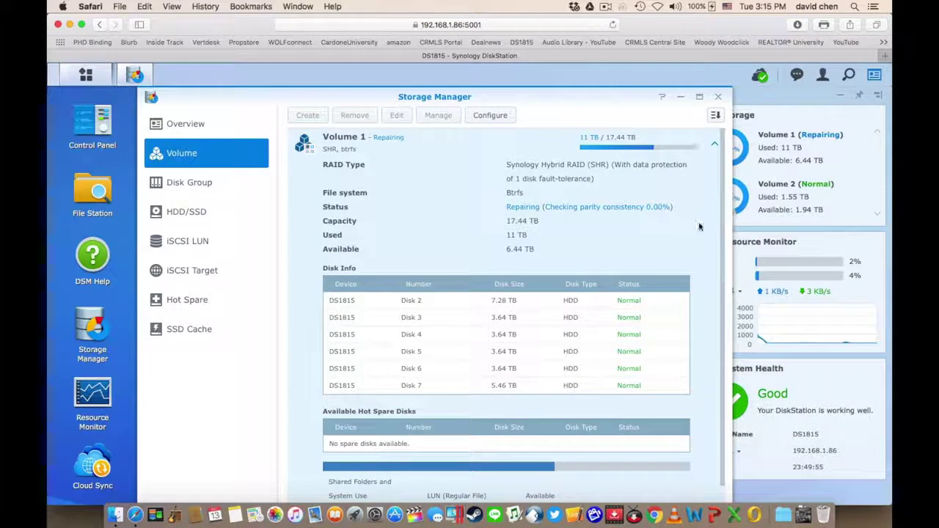
Check the hot spare configuration, its target volumes and the disks available for assignment to Volume 1.
left_click(180, 303)
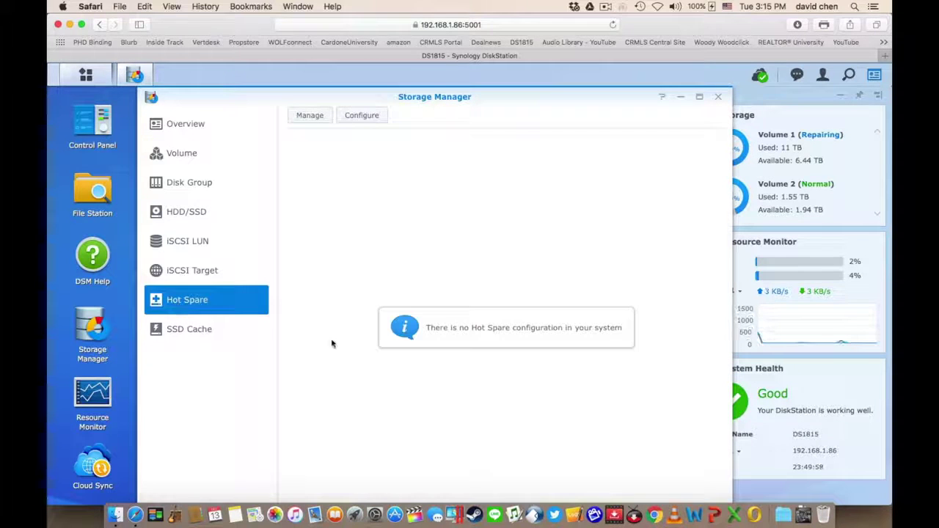
left_click(176, 151)
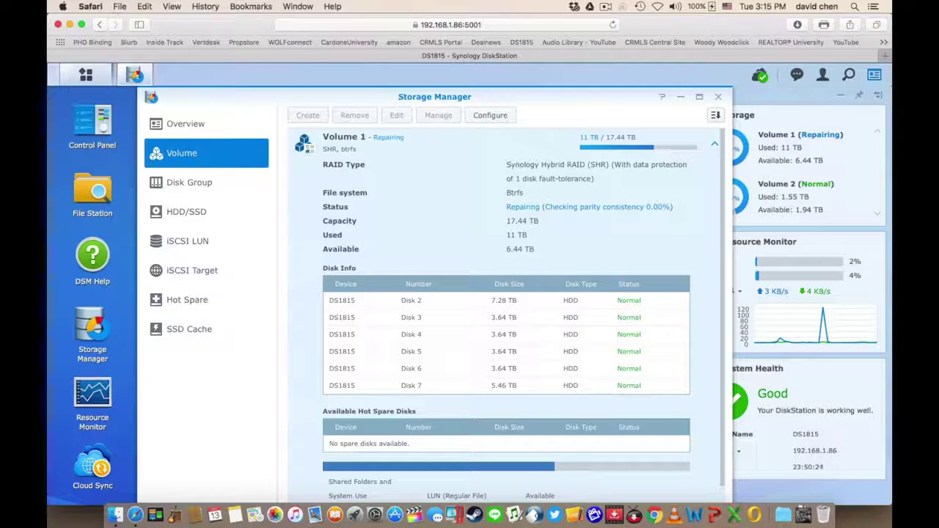
left_click(194, 297)
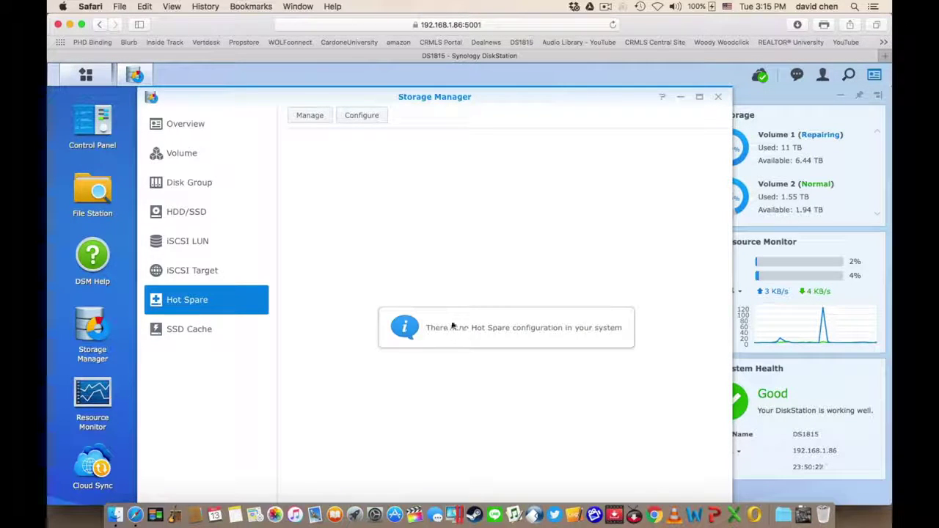
left_click(310, 116)
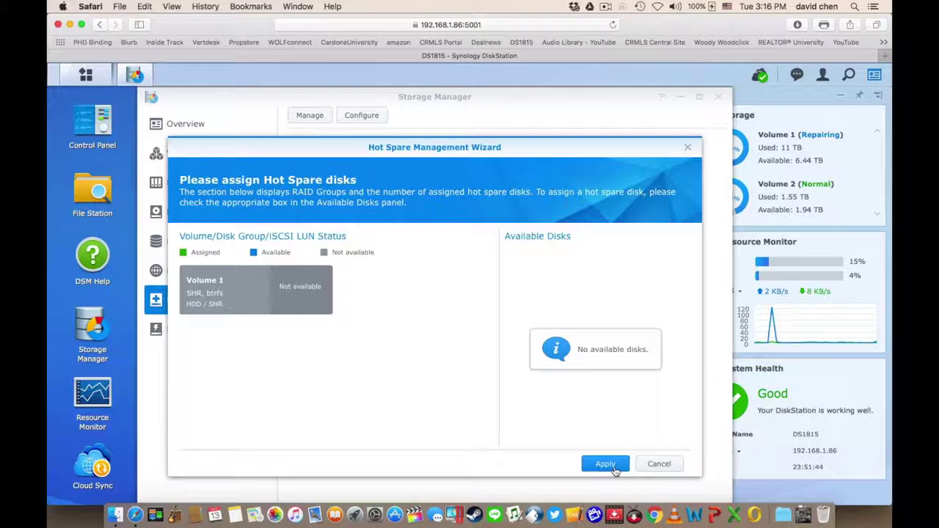
left_click(661, 463)
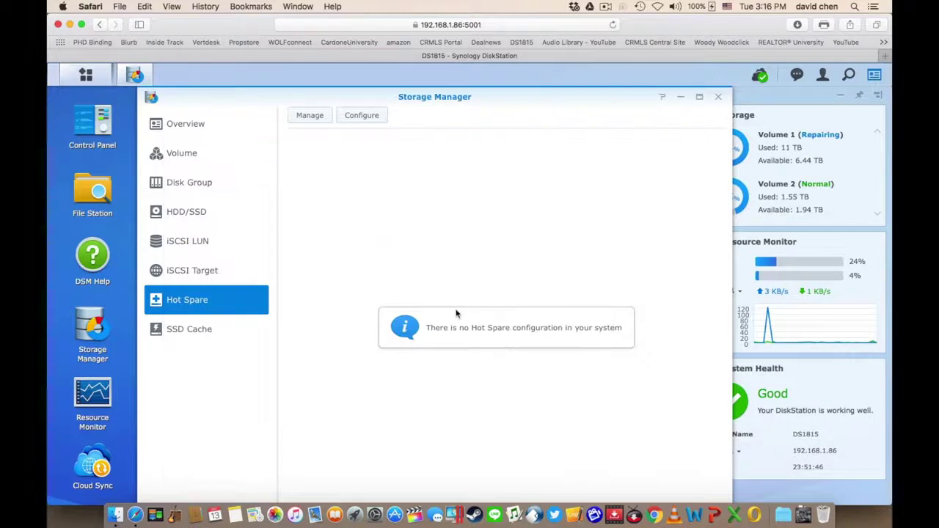
left_click(358, 116)
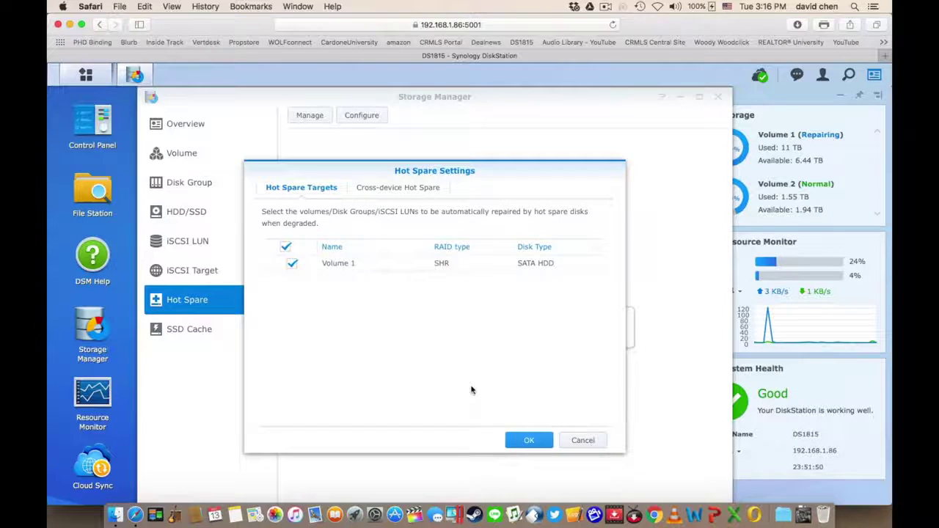
left_click(566, 442)
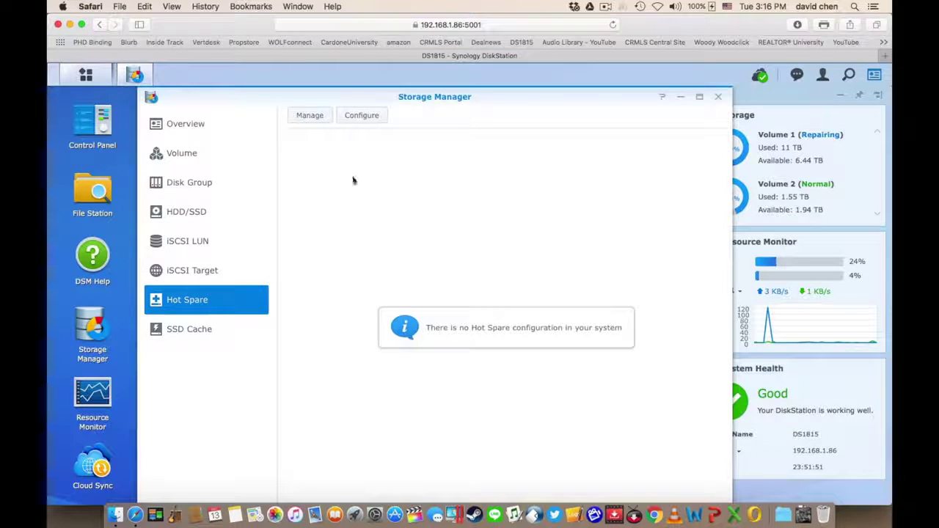
left_click(309, 116)
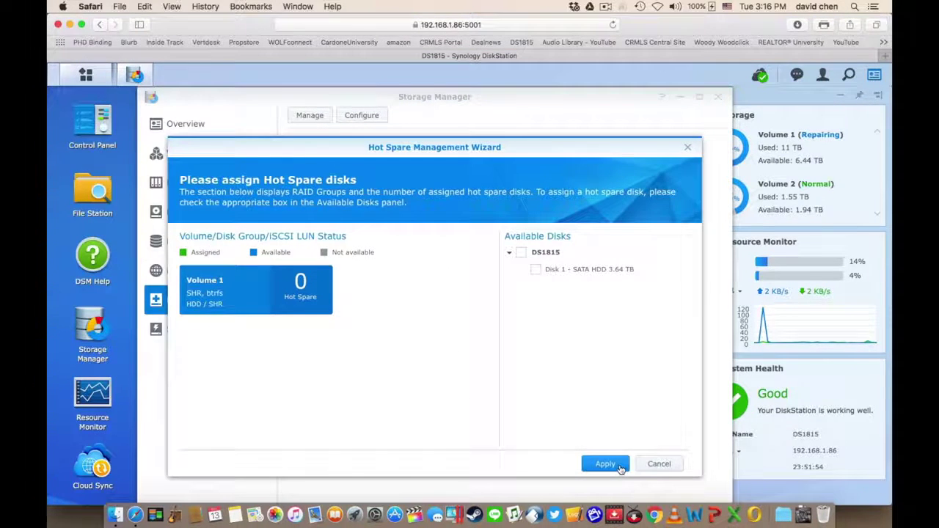
left_click(618, 467)
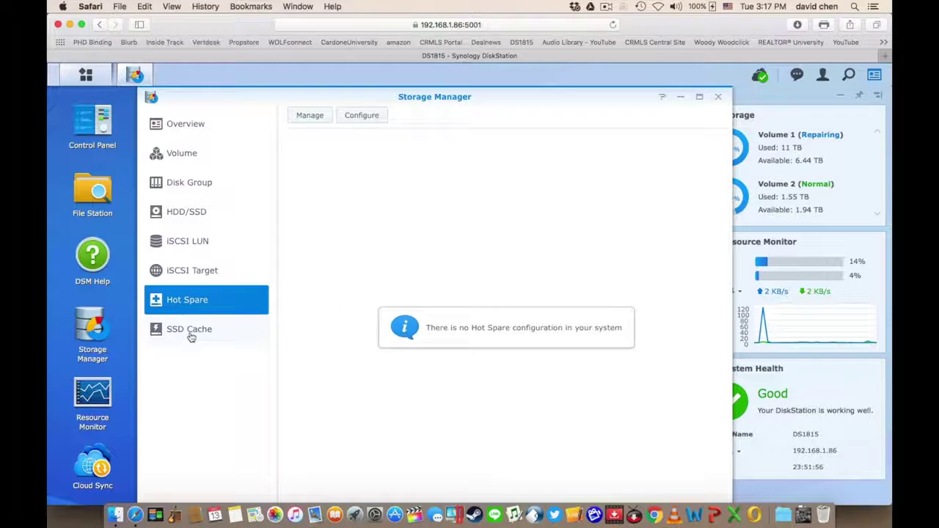
Look through the volume list, the general drive settings and the detailed status of Disk 1.
left_click(183, 152)
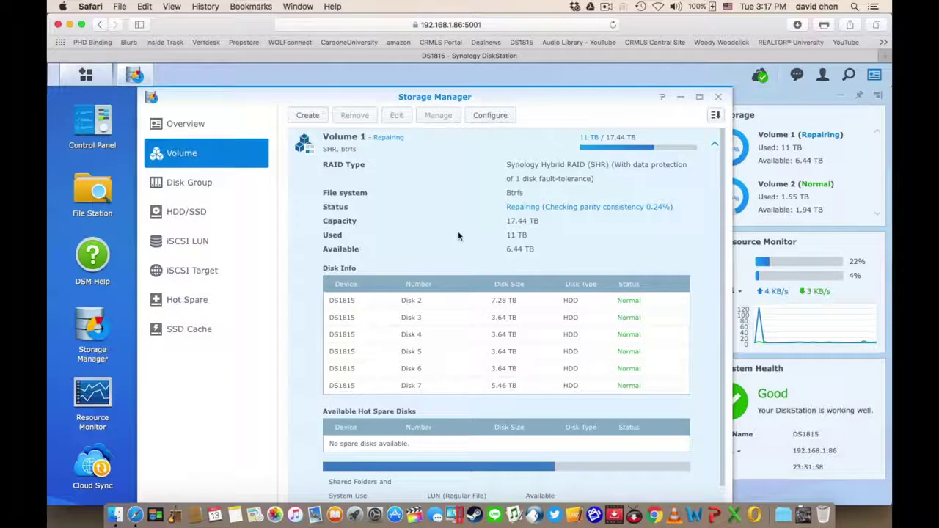
left_click(714, 144)
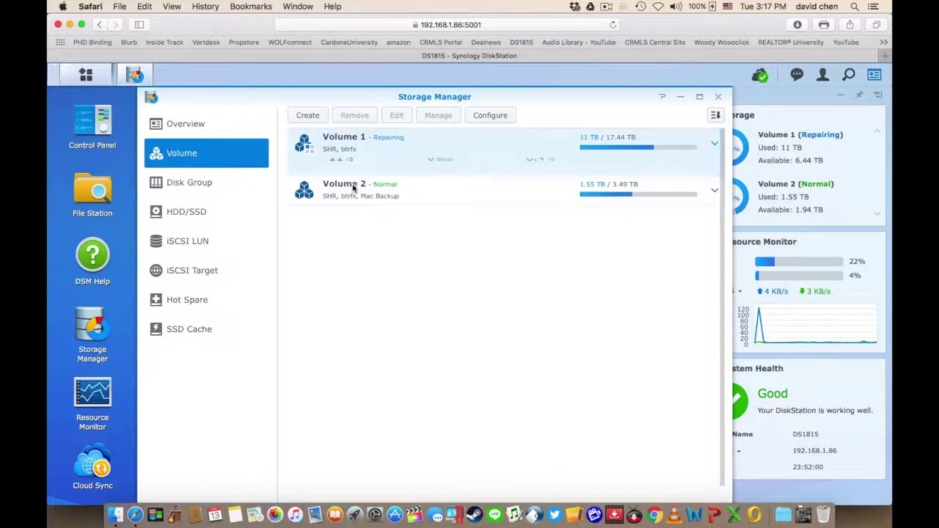
left_click(192, 212)
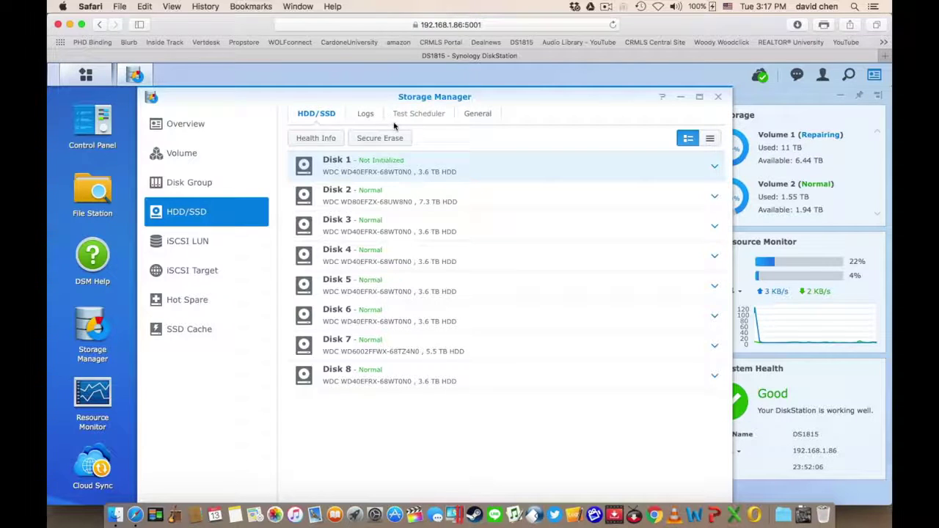
left_click(474, 118)
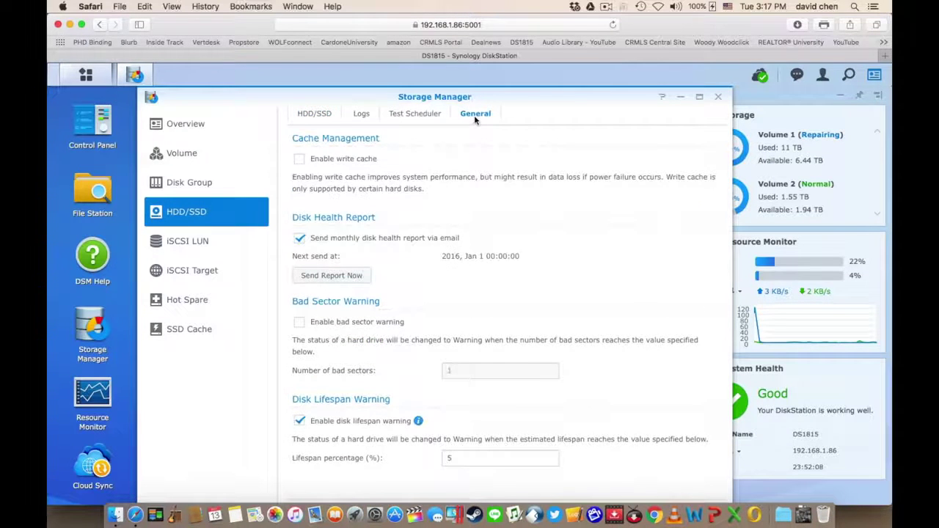
left_click(321, 118)
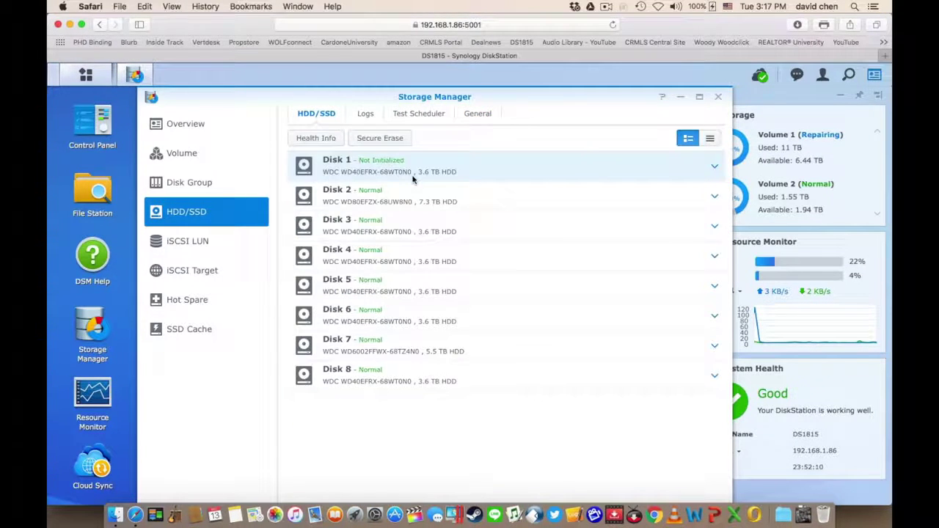
left_click(715, 169)
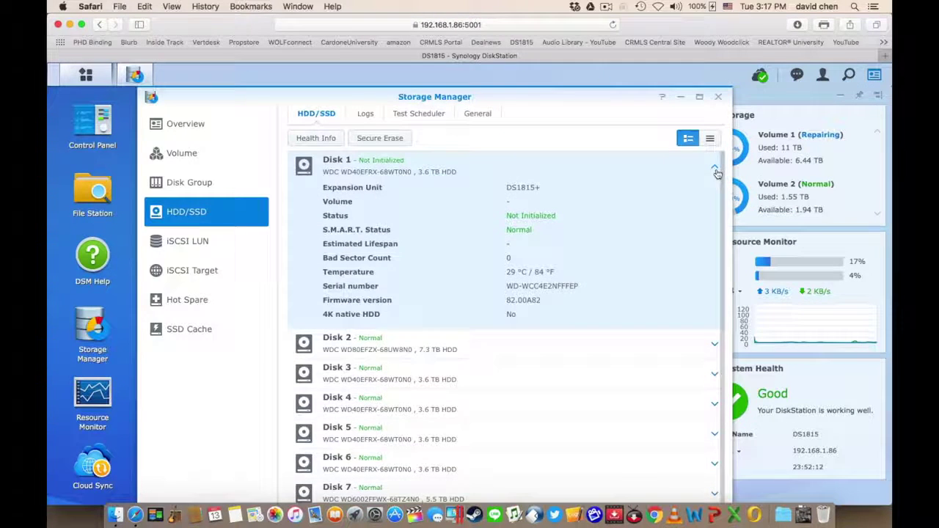
Confirm Volume 1 as a hot spare target and assign Disk 1 as its hot spare, accepting that the disk's data is erased.
left_click(206, 312)
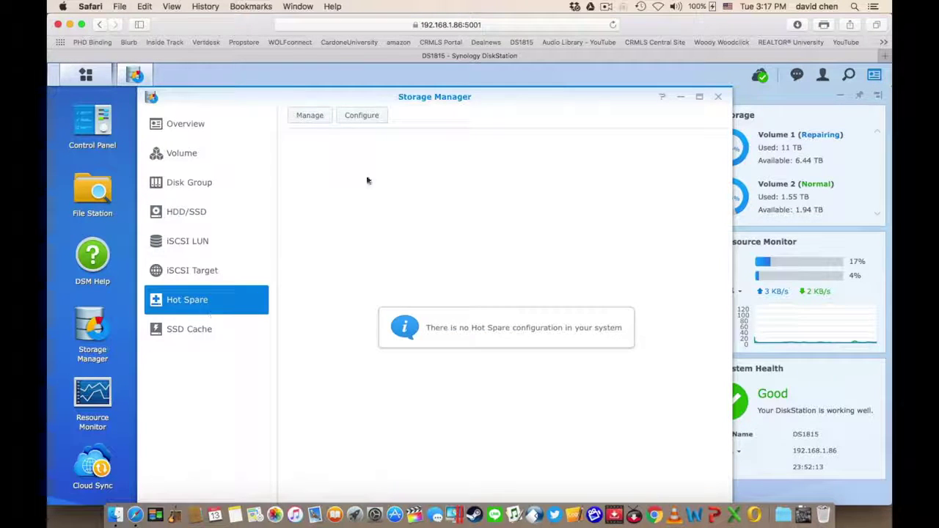
left_click(362, 115)
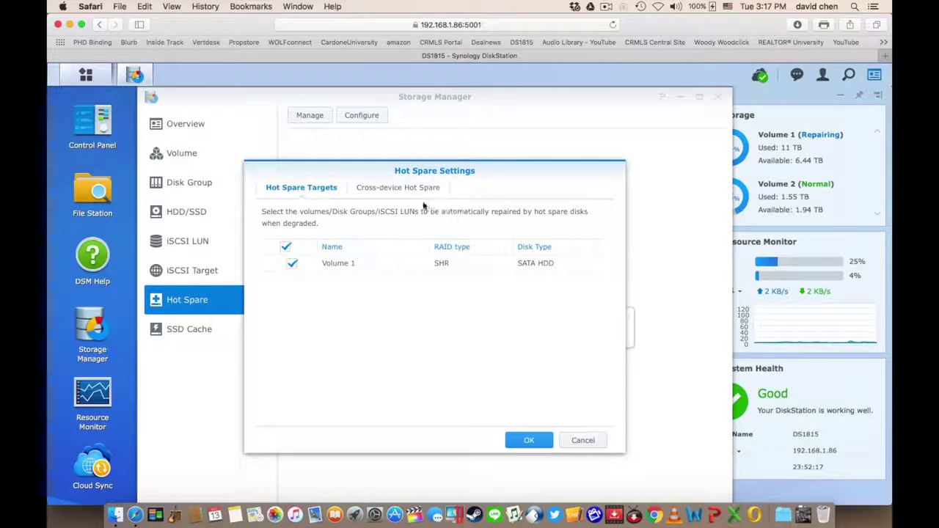
left_click(528, 440)
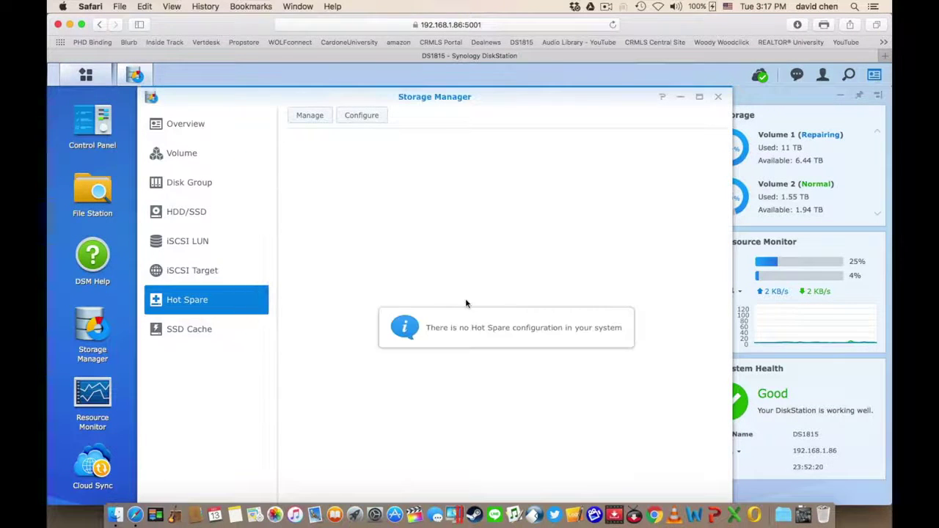
left_click(320, 121)
left_click(540, 273)
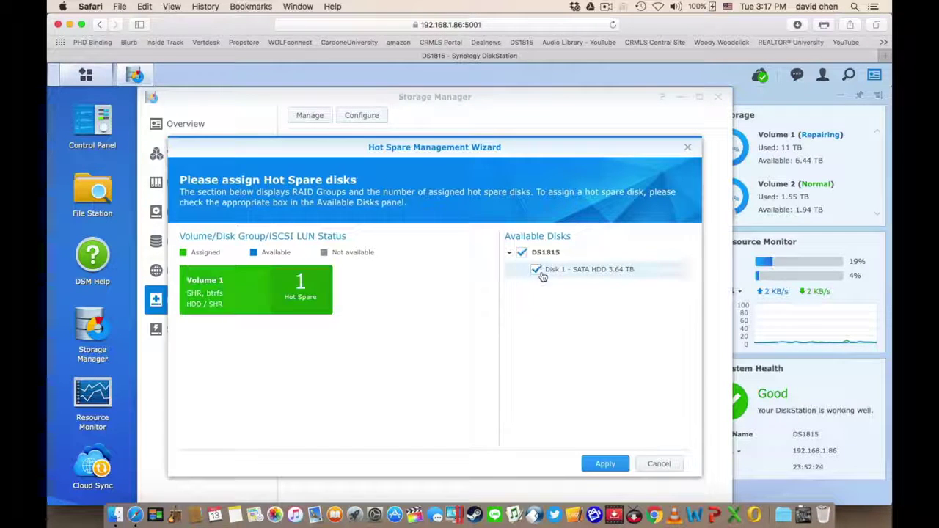
left_click(604, 466)
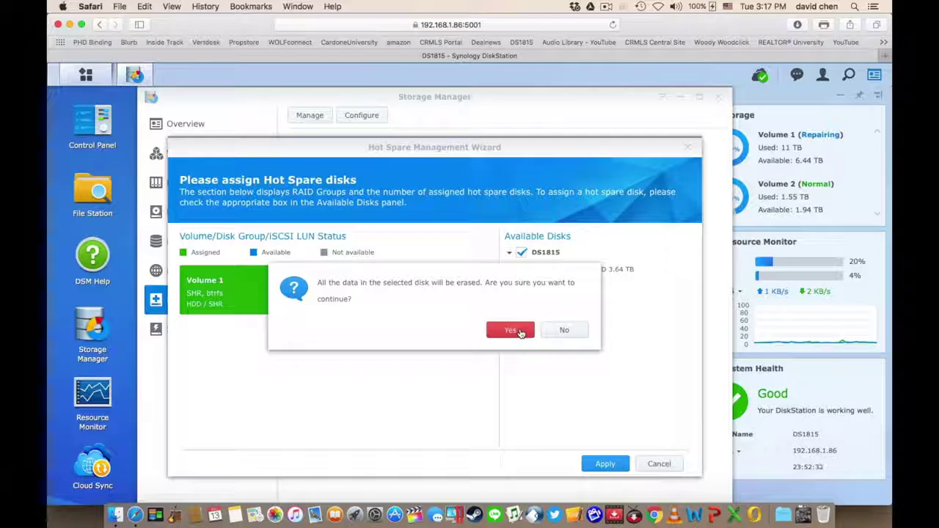
left_click(510, 331)
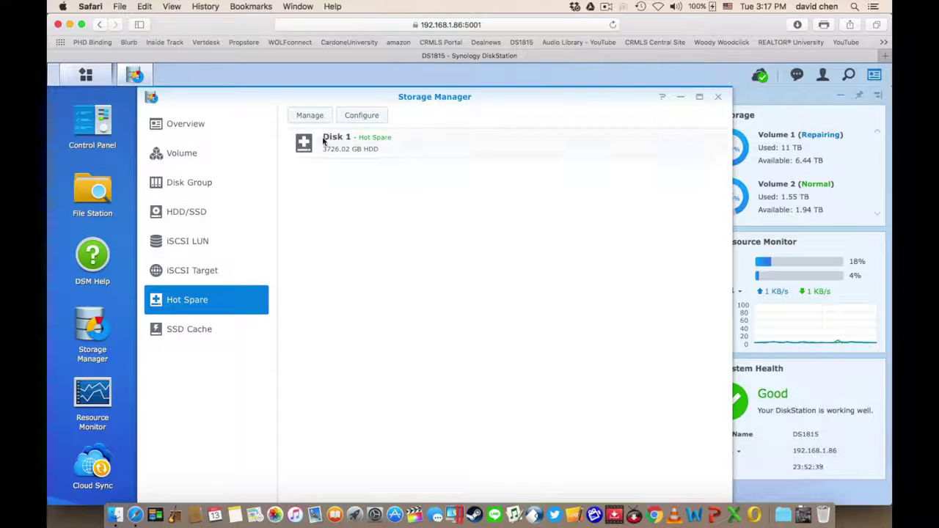
Examine Volume 1's details, including its repair progress and available hot spare disks.
left_click(245, 155)
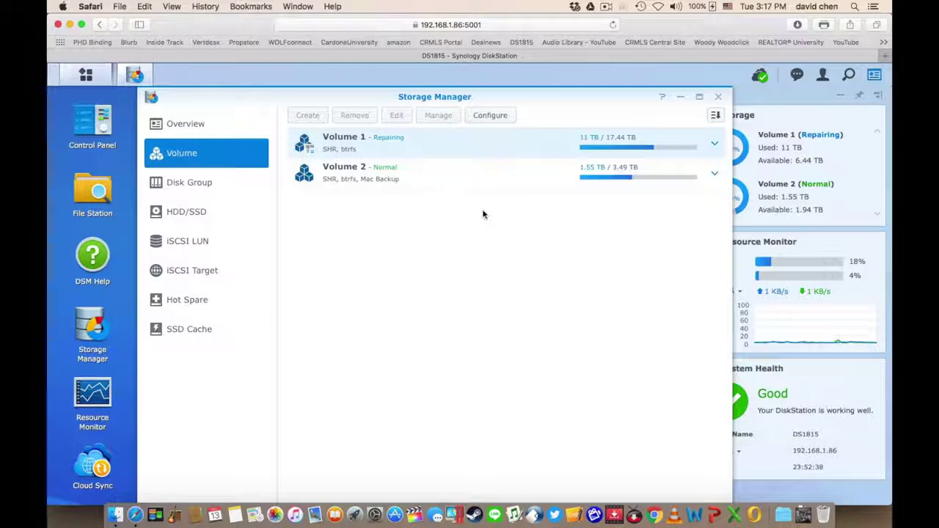
left_click(715, 145)
scroll(622, 266, "down", 2)
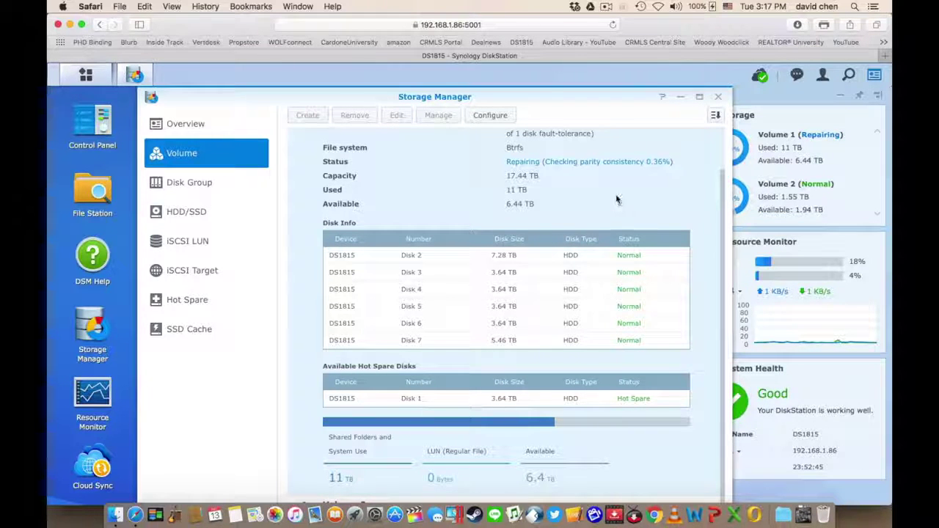
scroll(616, 199, "up", 2)
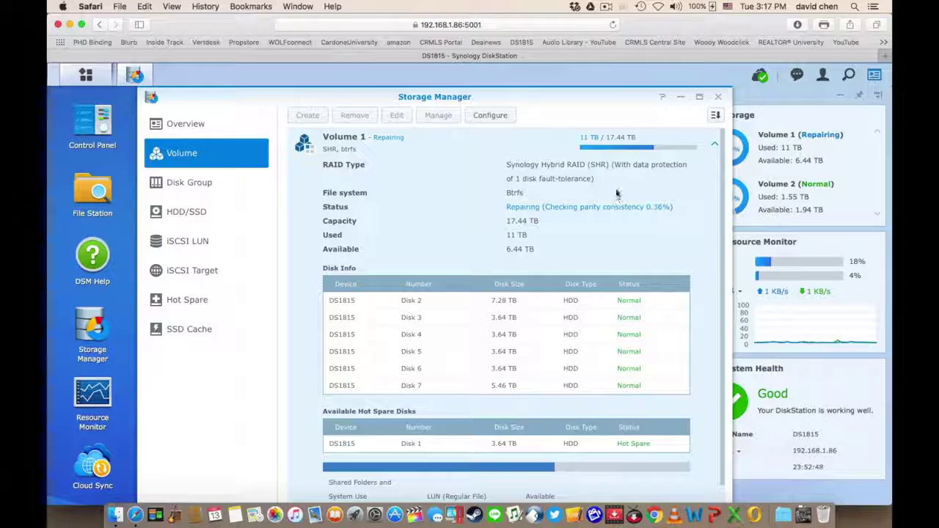